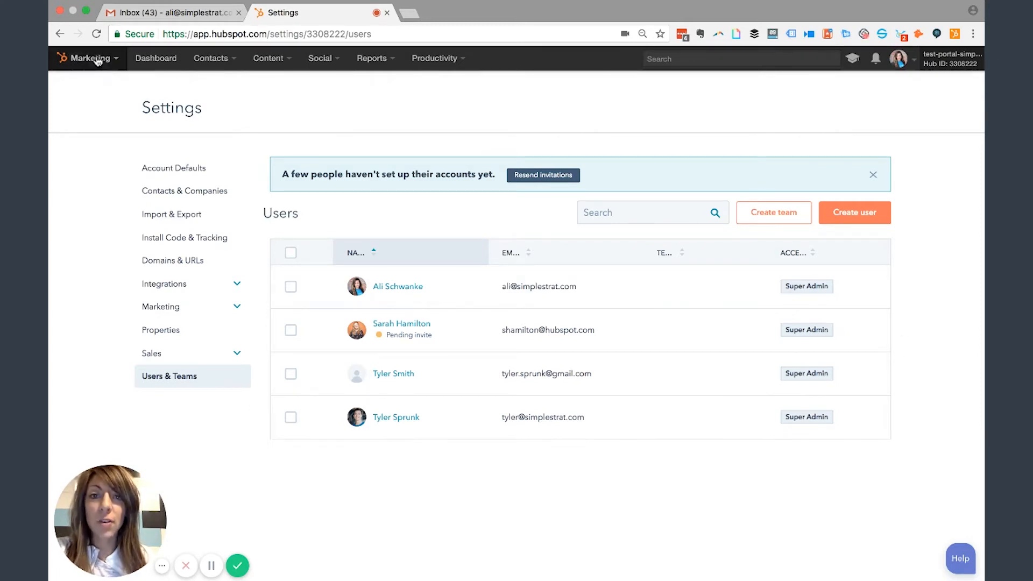
- Start creating a new user and enter their email address
left_click(918, 62)
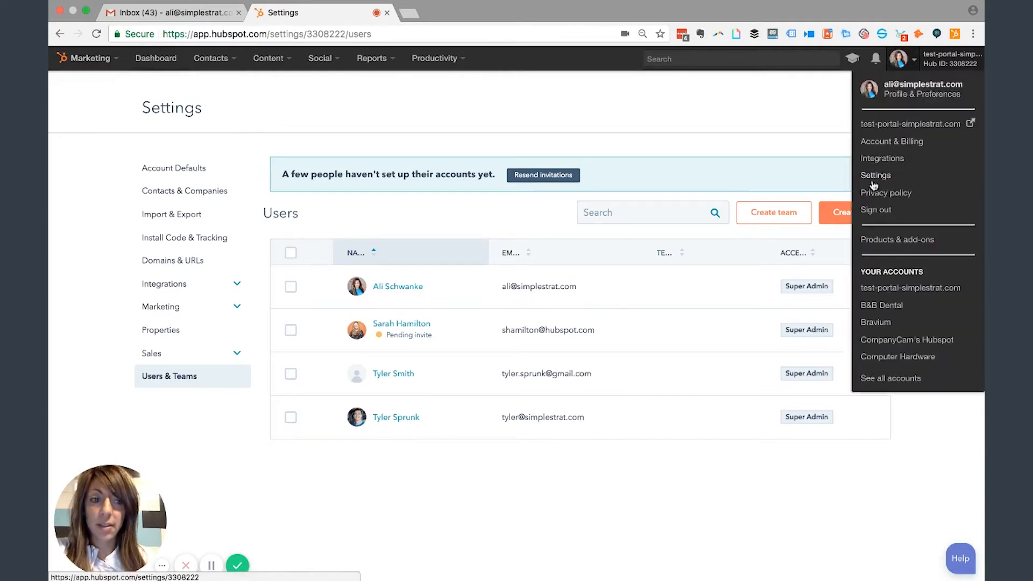
left_click(701, 113)
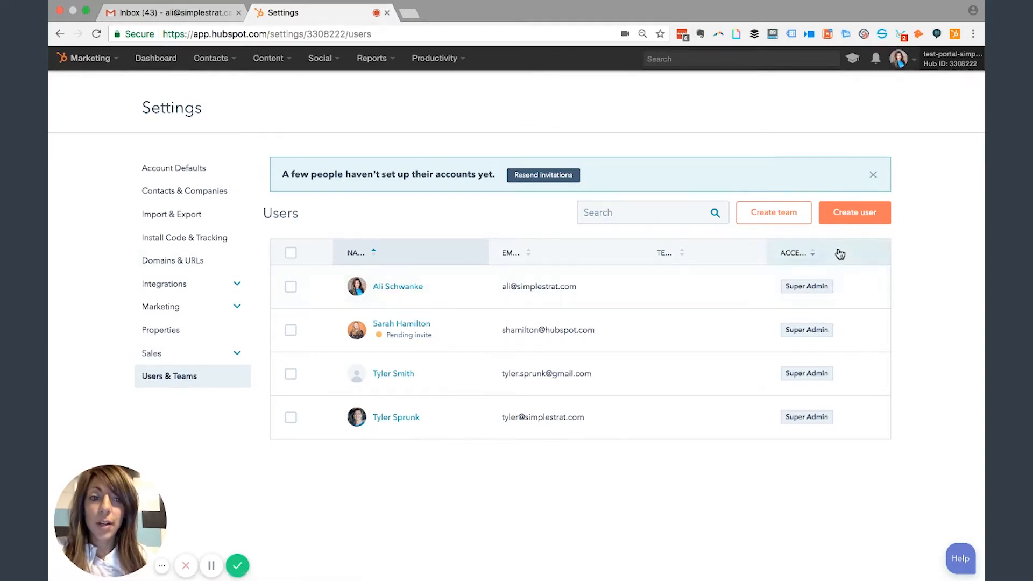
left_click(869, 213)
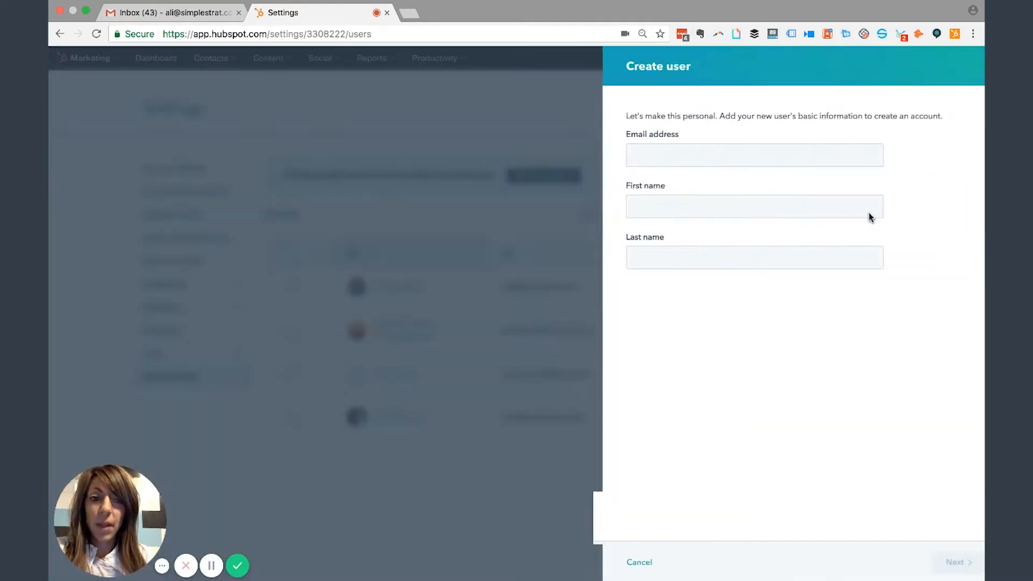
left_click(696, 159)
- Fill in the new user's first and last name and continue to permissions
key("Tab")
key("Tab")
left_click(939, 570)
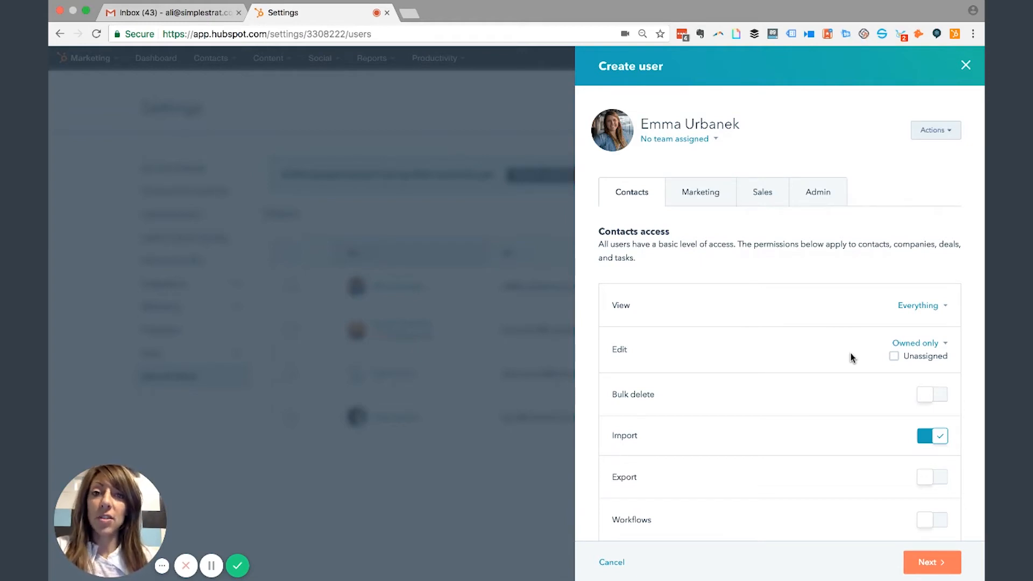
scroll(850, 358, "down", 1)
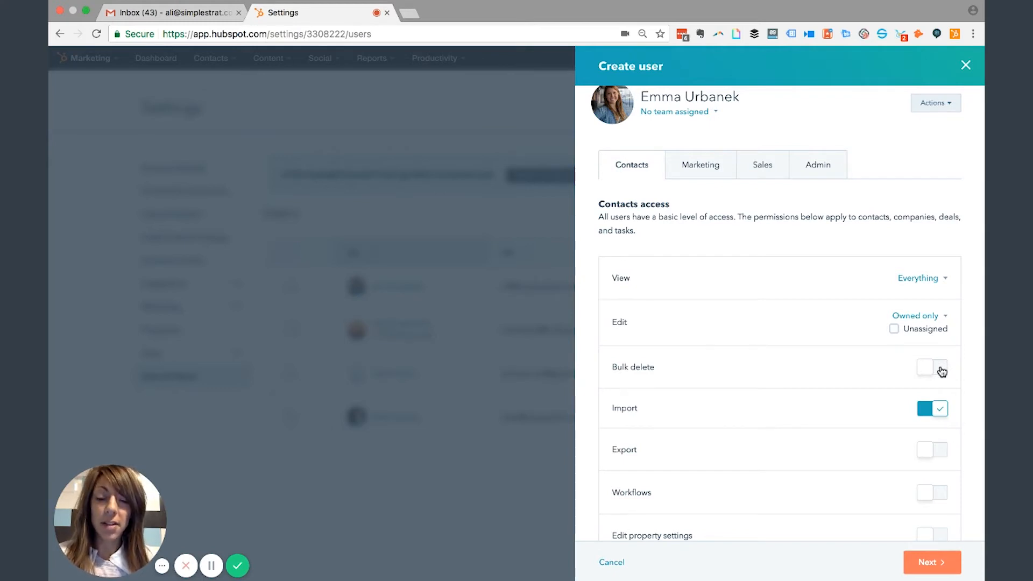
scroll(942, 371, "down", 2)
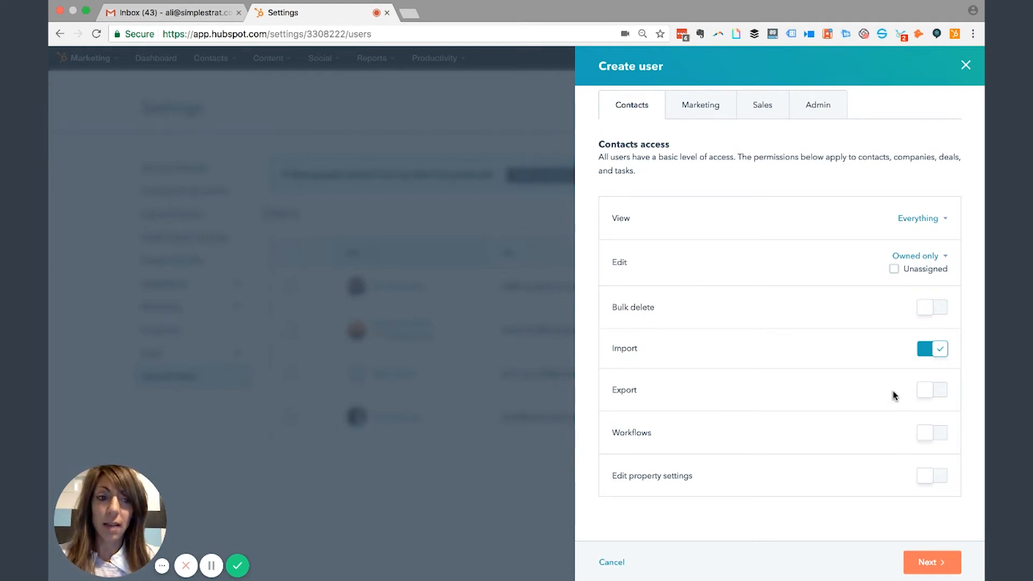
- Review the new user's Marketing permissions, dismiss the access-levels tip, then switch to Sales
left_click(692, 198)
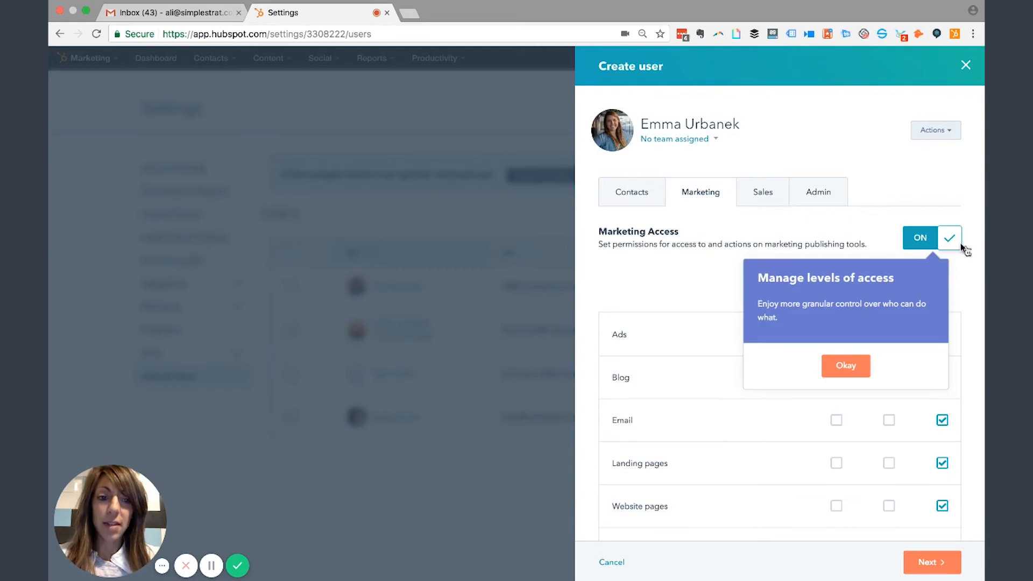
left_click(849, 366)
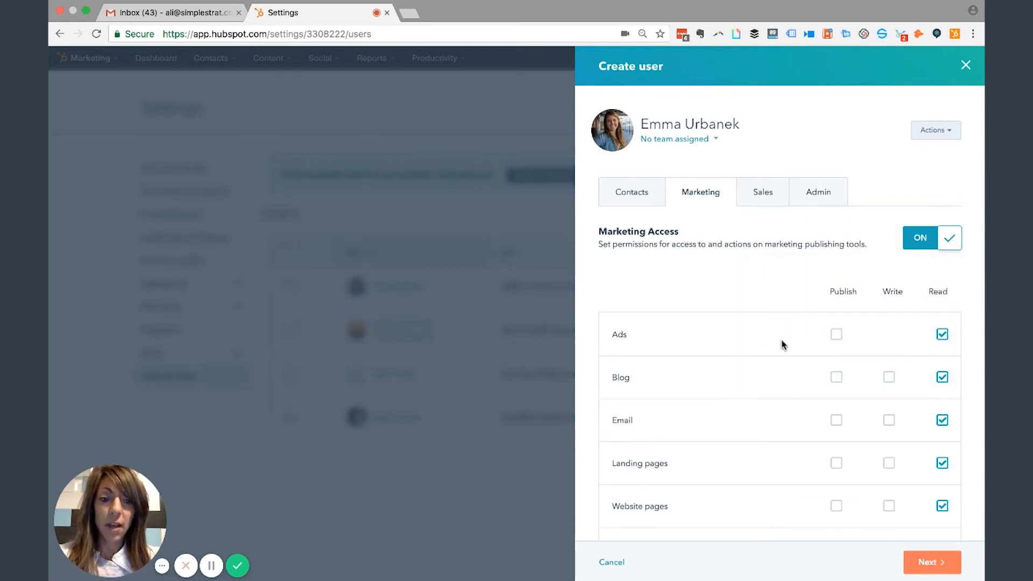
scroll(783, 317, "down", 3)
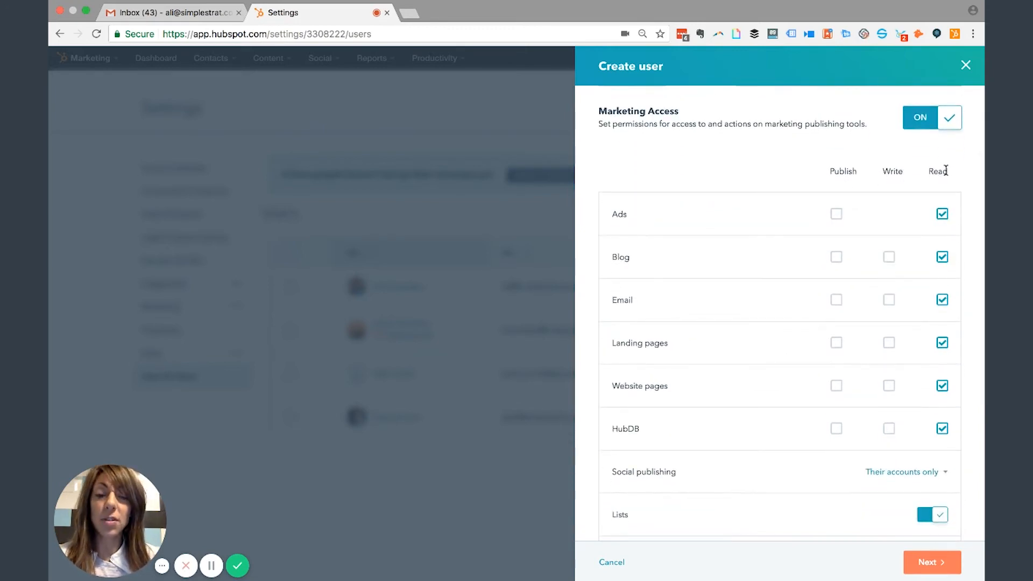
scroll(800, 219, "up", 2)
scroll(800, 219, "up", 1)
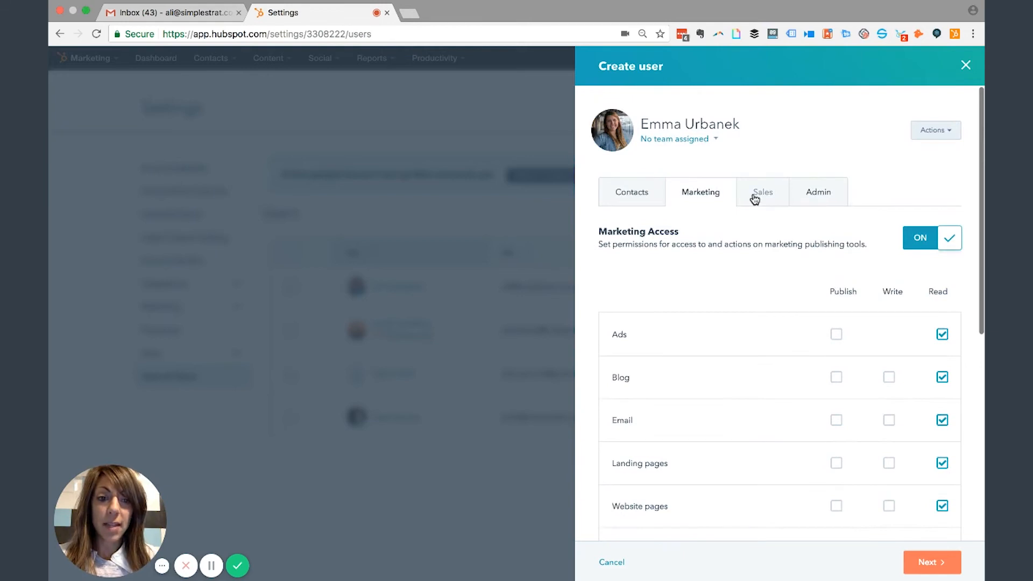
left_click(753, 198)
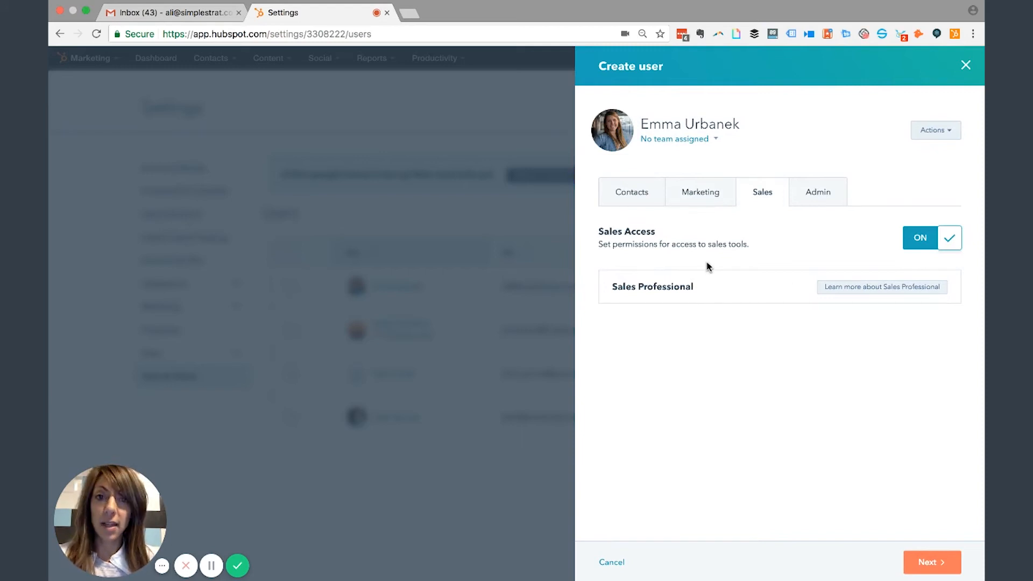
- Show the new user's Admin permissions with Admin Access off, and view options like Make super admin
left_click(808, 199)
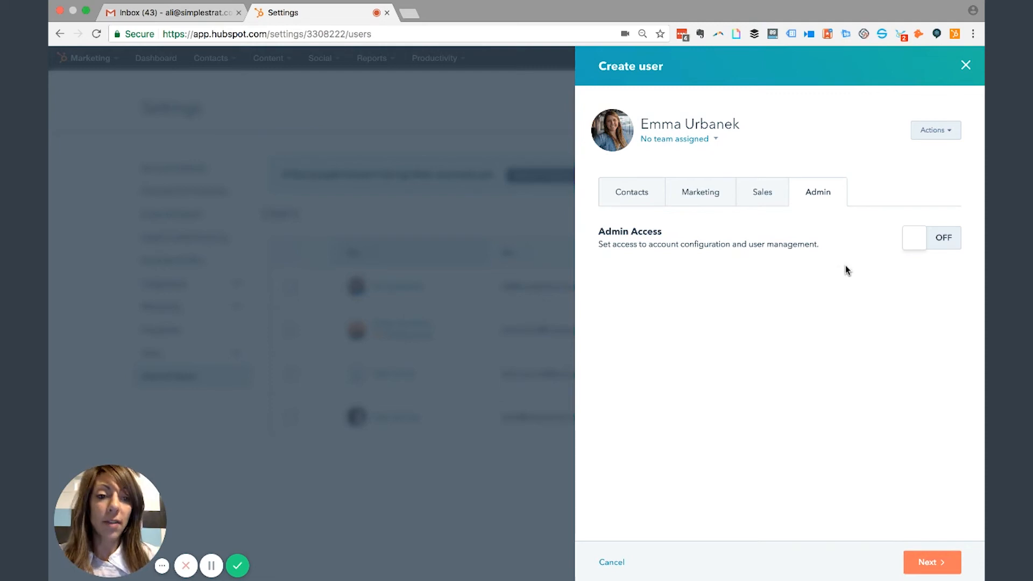
left_click(945, 129)
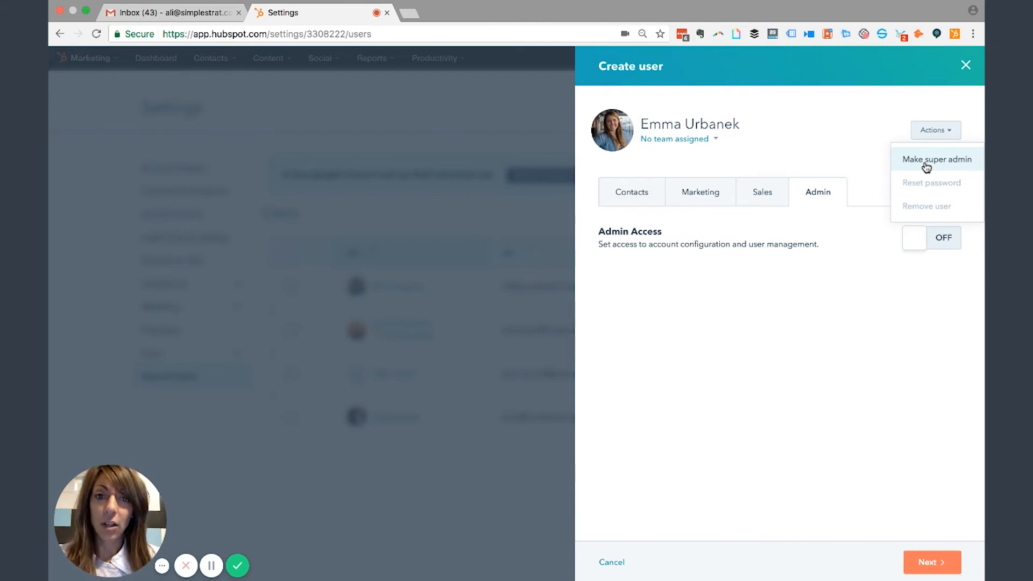
- Go to the welcome step, add a personalized welcome message, then close the new-user panel
left_click(867, 128)
left_click(959, 565)
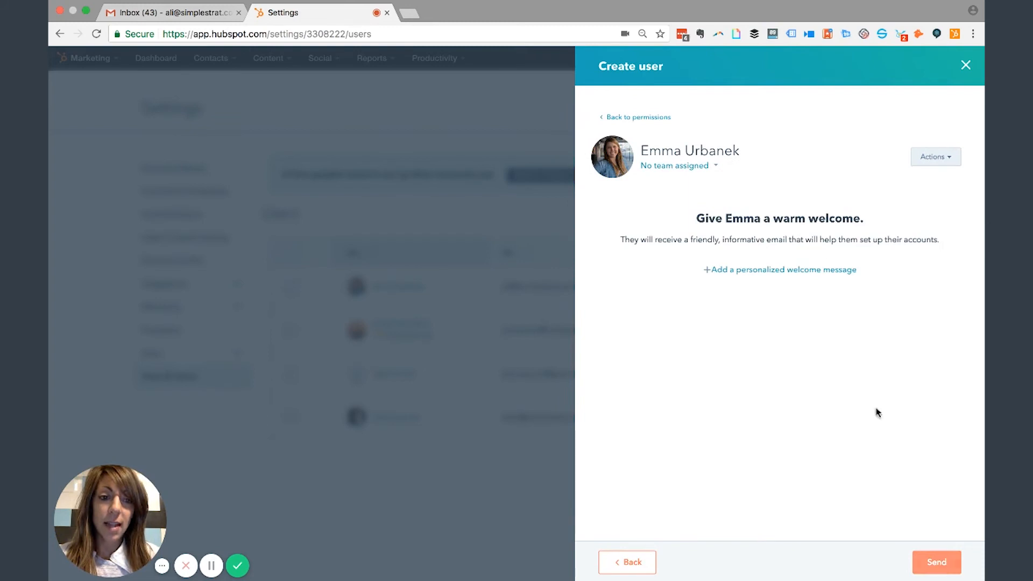
left_click(791, 271)
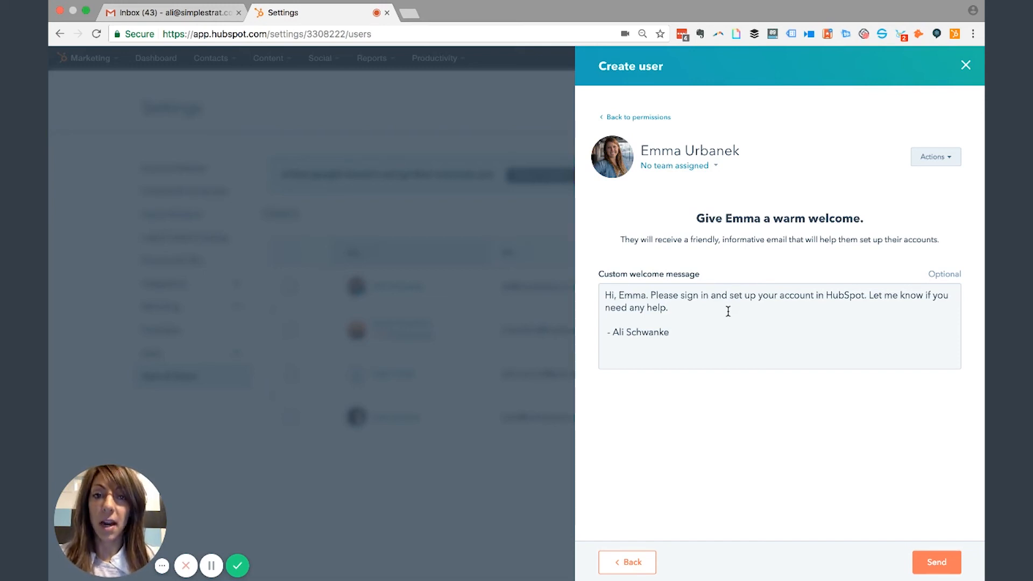
left_click(967, 64)
- Open Profile & Preferences and preview the email signature in HTML and Simple modes without saving
left_click(911, 62)
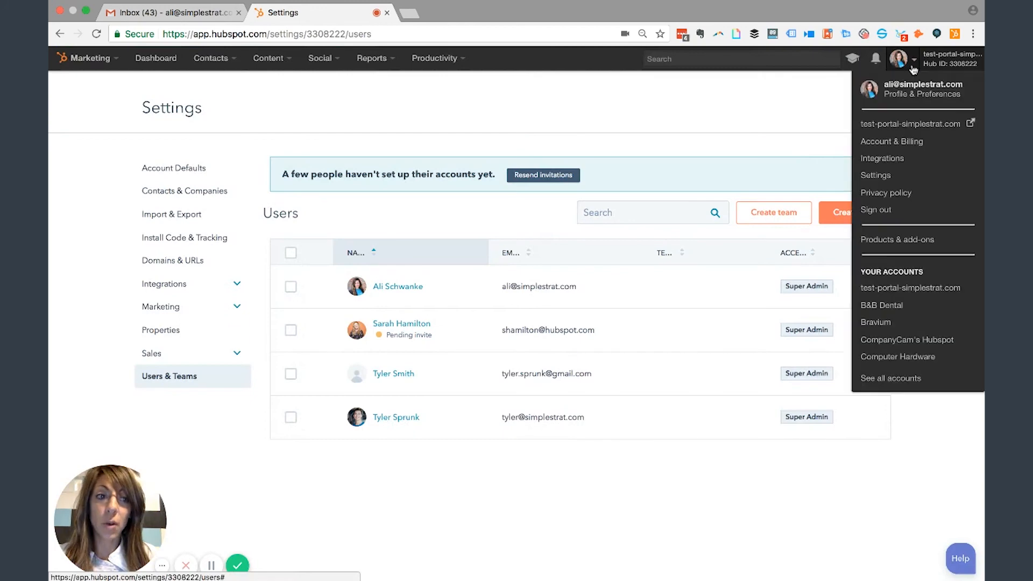
left_click(909, 98)
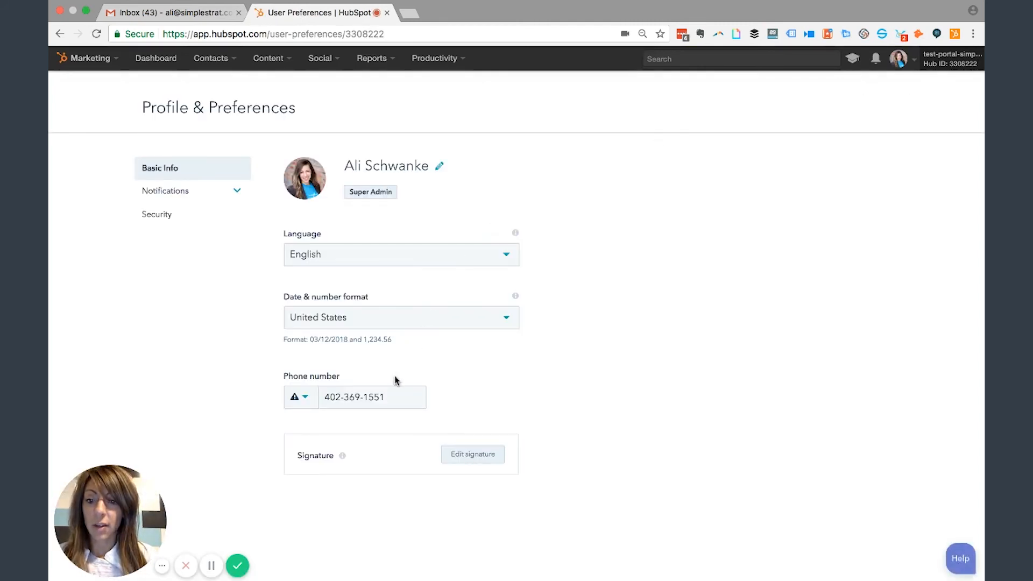
left_click(473, 455)
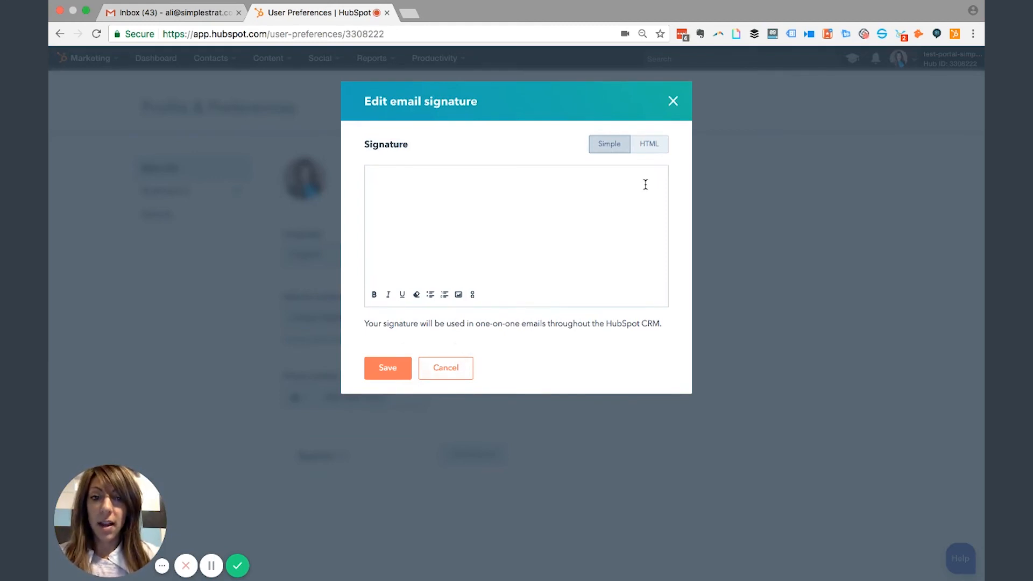
left_click(658, 146)
left_click(611, 146)
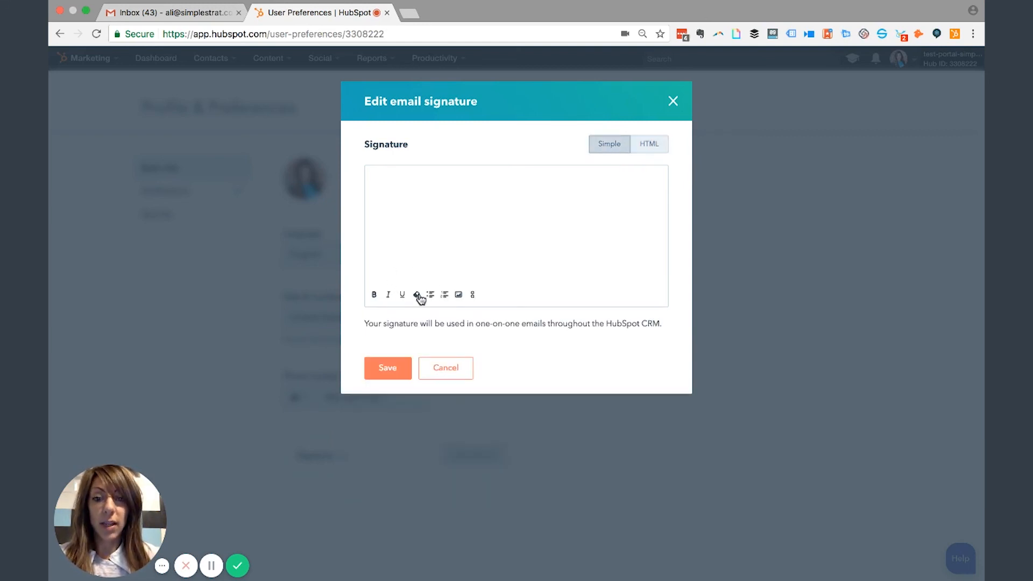
left_click(446, 369)
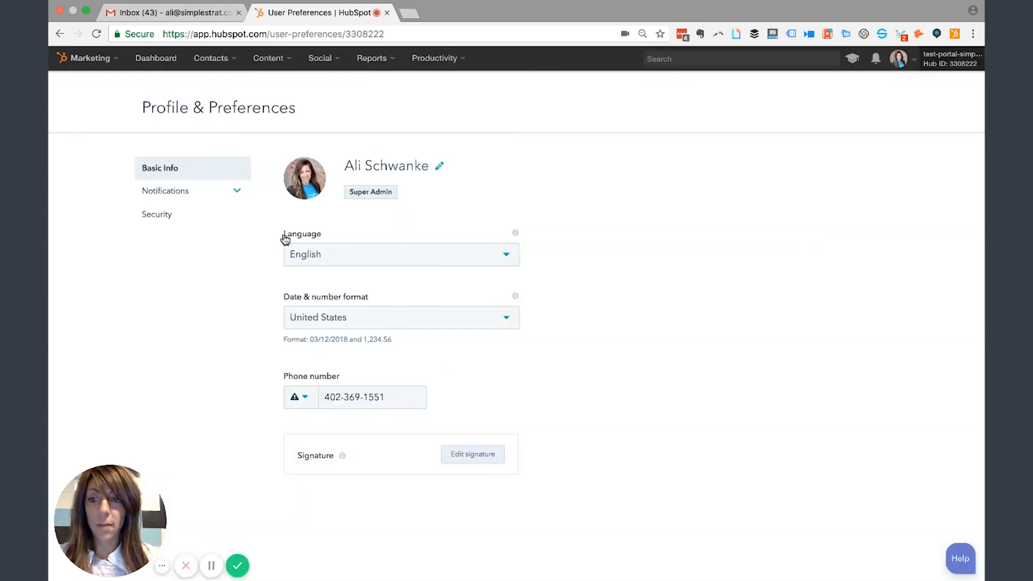
- Expand Notifications in the Profile & Preferences sidebar to list categories from Alerts to View
left_click(239, 192)
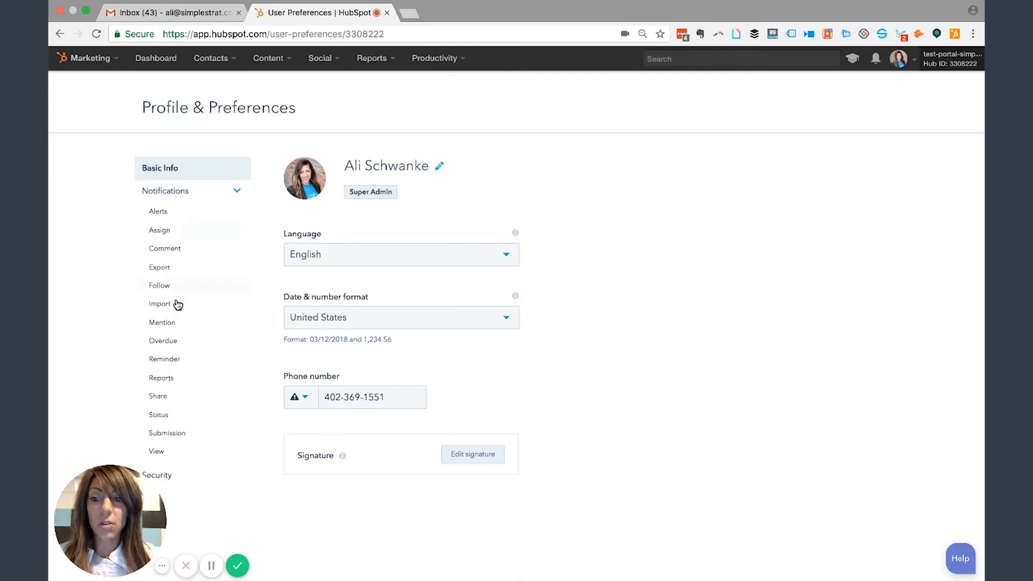